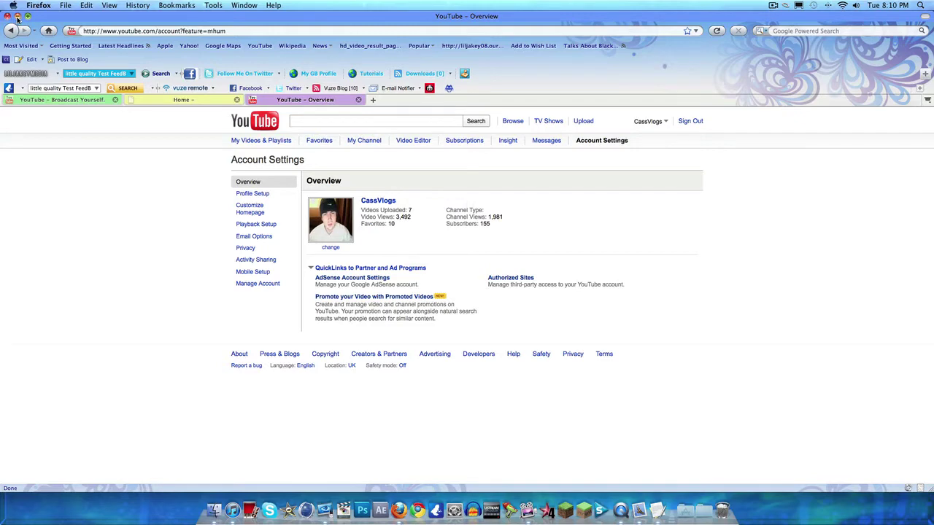
Minimize Firefox to reveal the EyeTV window showing the PS3 Internet Browser menu.
{"action": "left_click", "coordinate": [16, 16]}
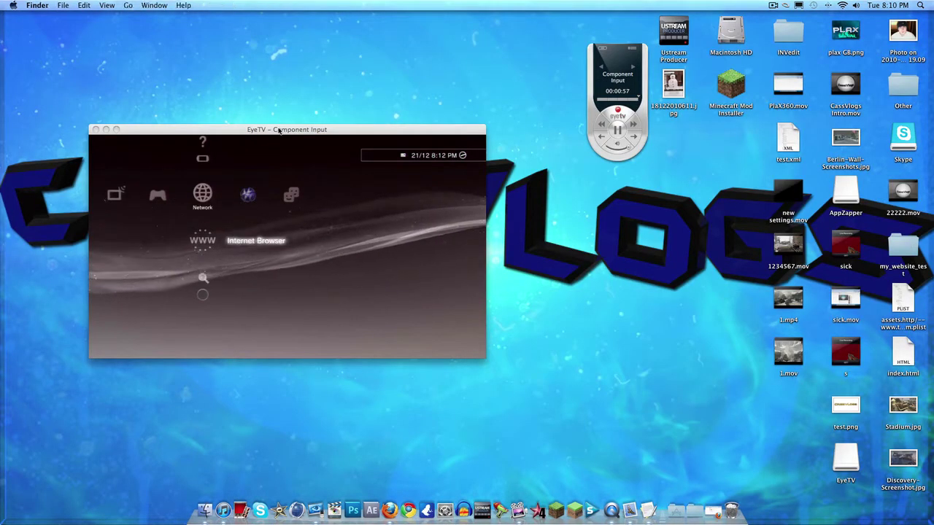
Activate the EyeTV Component Input capture window and move it up and right on the desktop.
{"action": "left_click", "coordinate": [279, 130]}
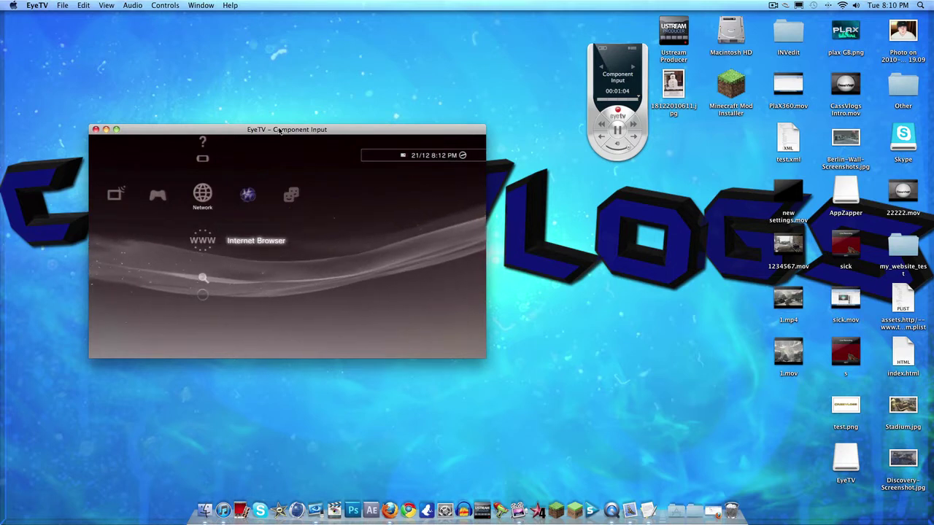
{"action": "left_click_drag", "start_coordinate": [280, 130], "coordinate": [324, 49]}
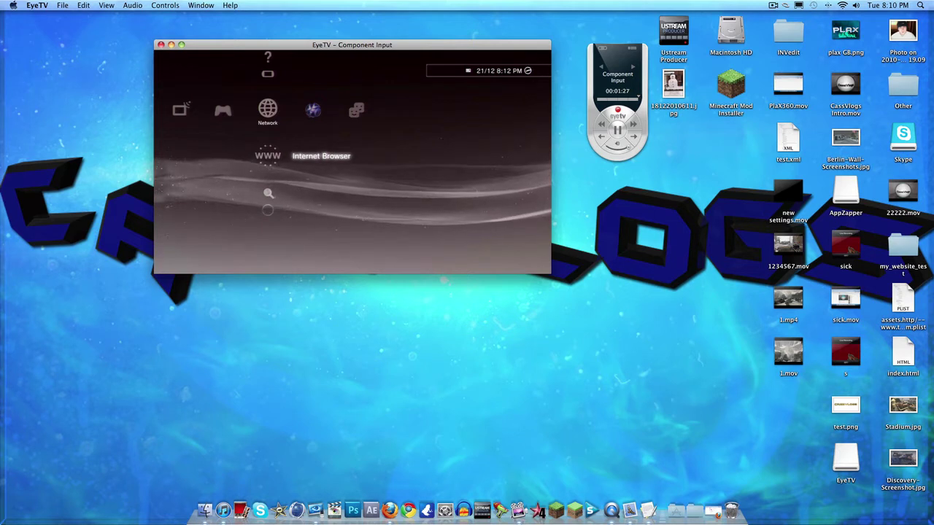
{"action": "left_click_drag", "start_coordinate": [399, 49], "coordinate": [369, 68]}
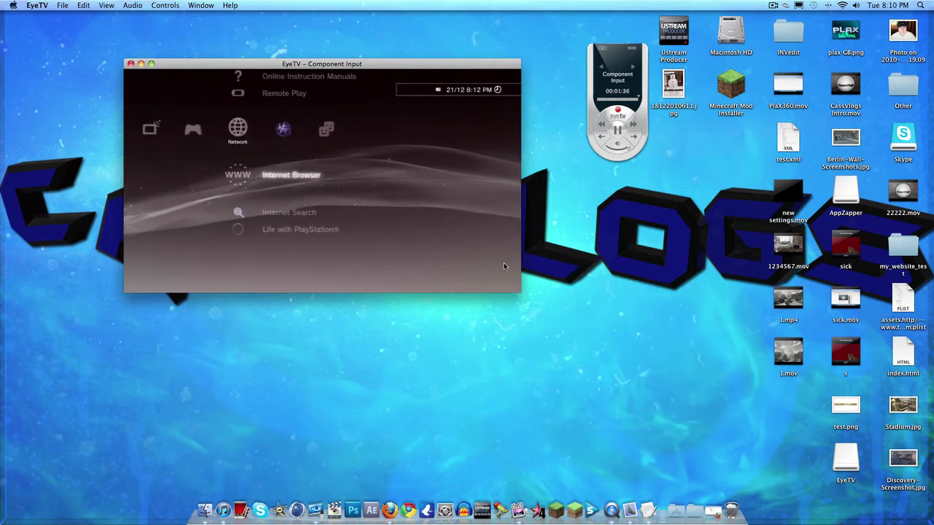
{"action": "mouse_move", "coordinate": [448, 252]}
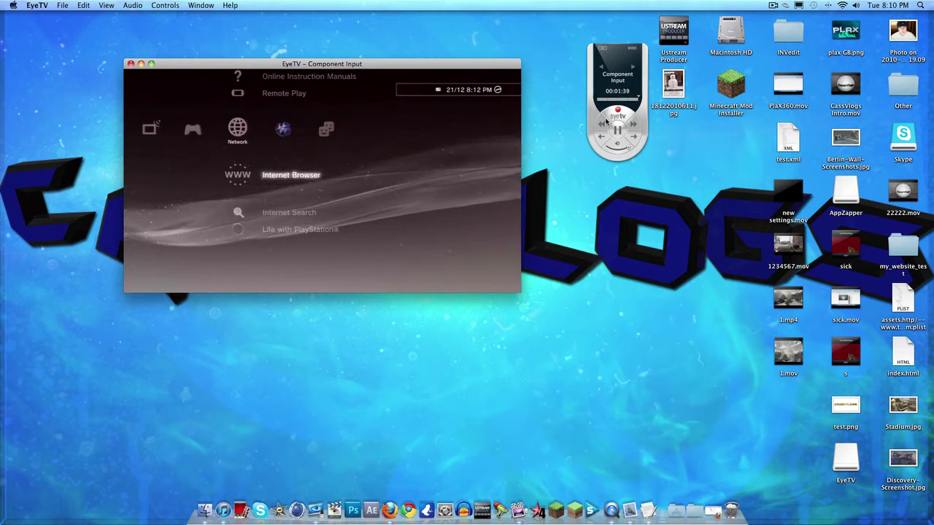
{"action": "mouse_move", "coordinate": [477, 259]}
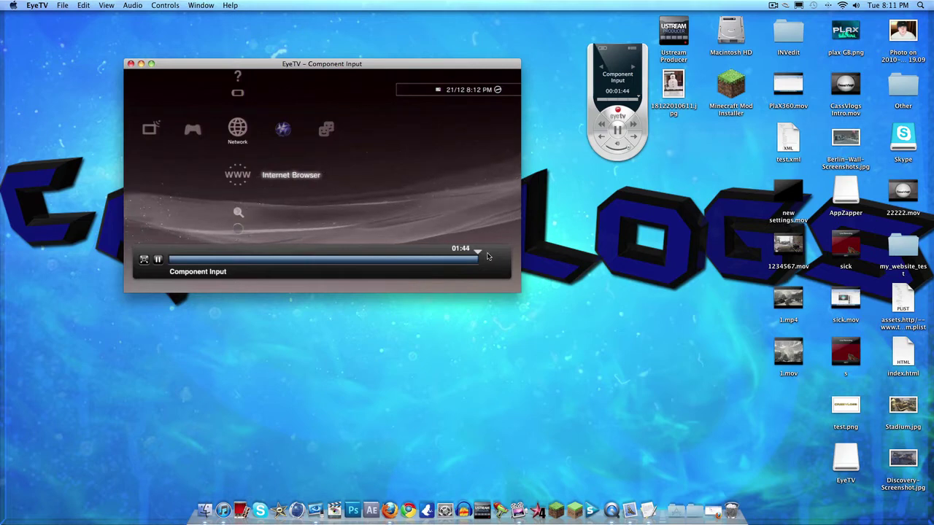
Rewind the live PS3 feed to about 01:06 and start recording it.
{"action": "left_click_drag", "start_coordinate": [478, 254], "coordinate": [490, 275]}
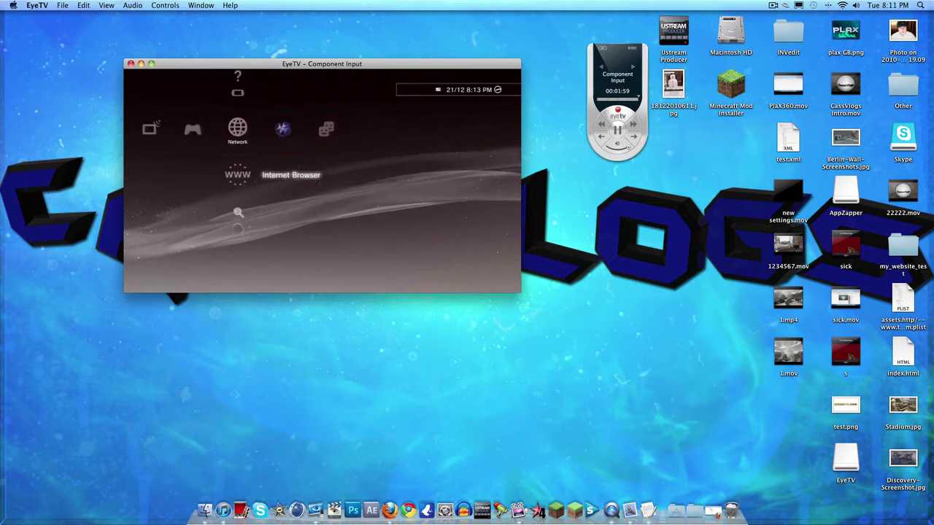
{"action": "mouse_move", "coordinate": [473, 260]}
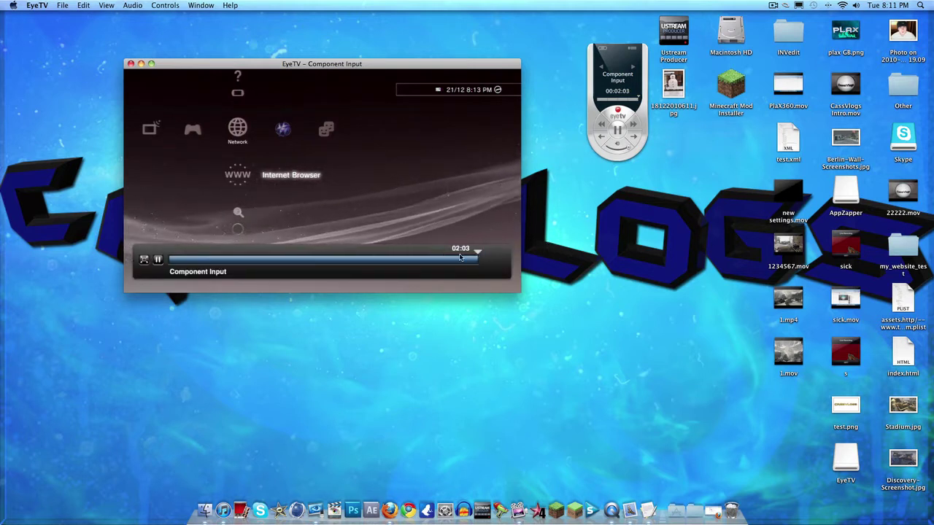
{"action": "left_click_drag", "start_coordinate": [476, 253], "coordinate": [116, 245]}
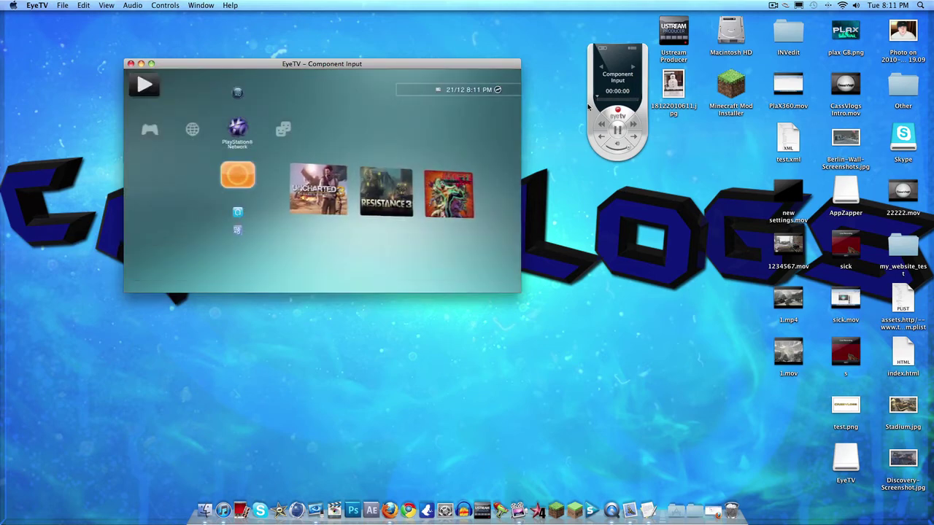
{"action": "left_click", "coordinate": [615, 110]}
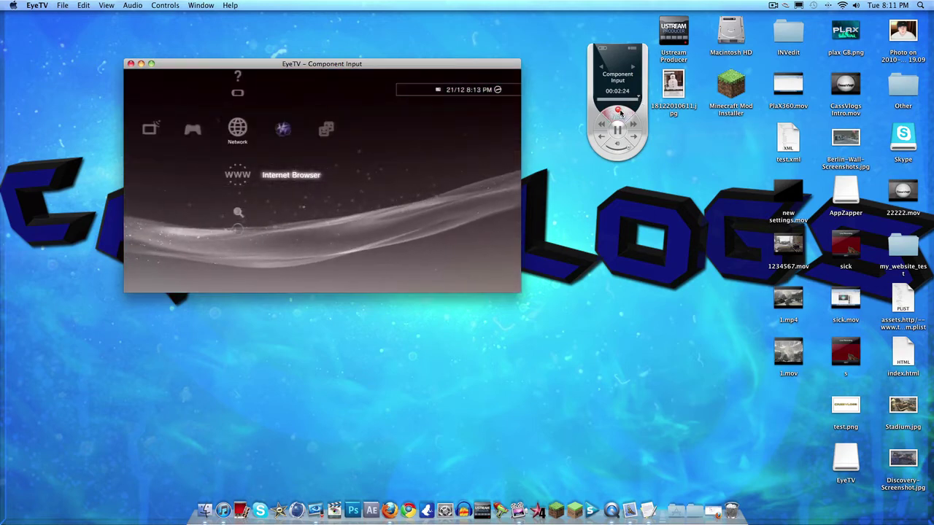
Stop recording, preview the 21 Dec 2010 20:11 recording to about 01:35, then close it.
{"action": "left_click", "coordinate": [618, 111]}
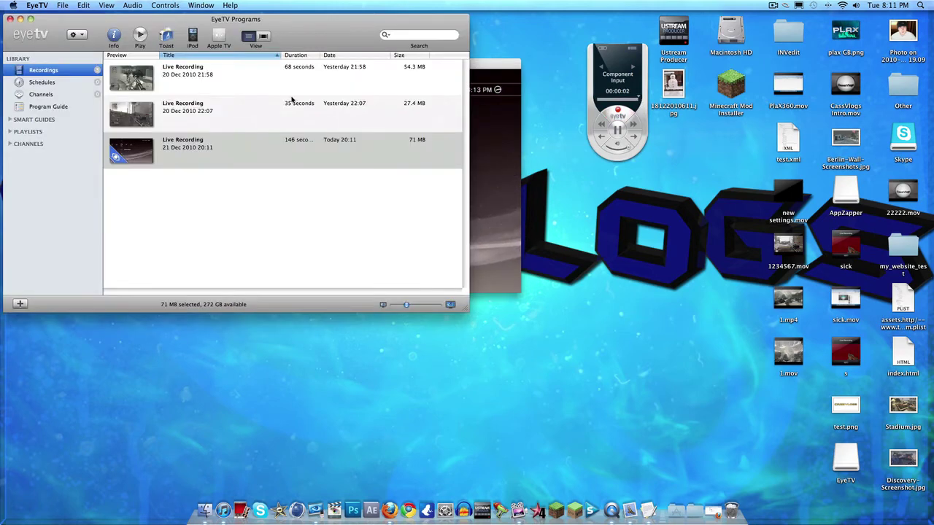
{"action": "double_click", "coordinate": [267, 153]}
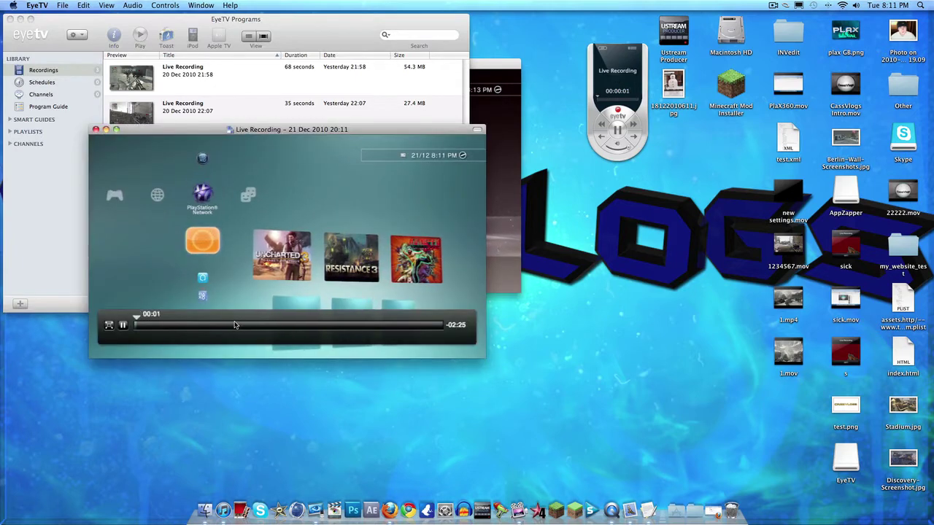
{"action": "left_click_drag", "start_coordinate": [245, 326], "coordinate": [423, 326]}
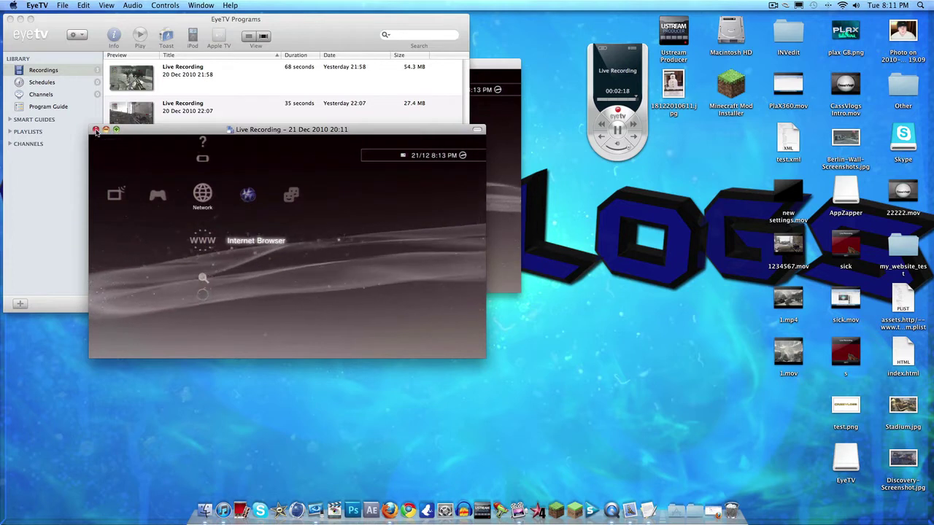
{"action": "key", "text": "super+w"}
Export the 20:11 recording as H.264 to the Desktop named CassVlogs.
{"action": "right_click", "coordinate": [191, 151]}
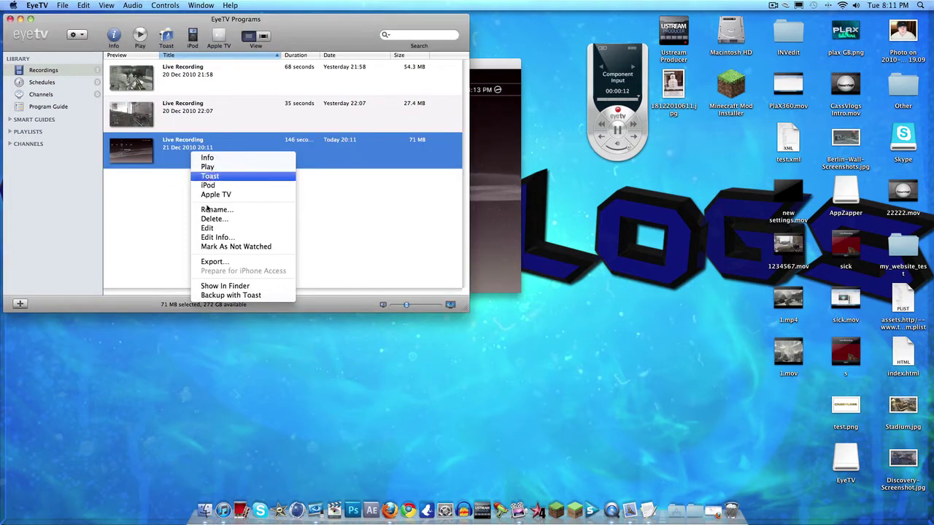
{"action": "left_click", "coordinate": [212, 261]}
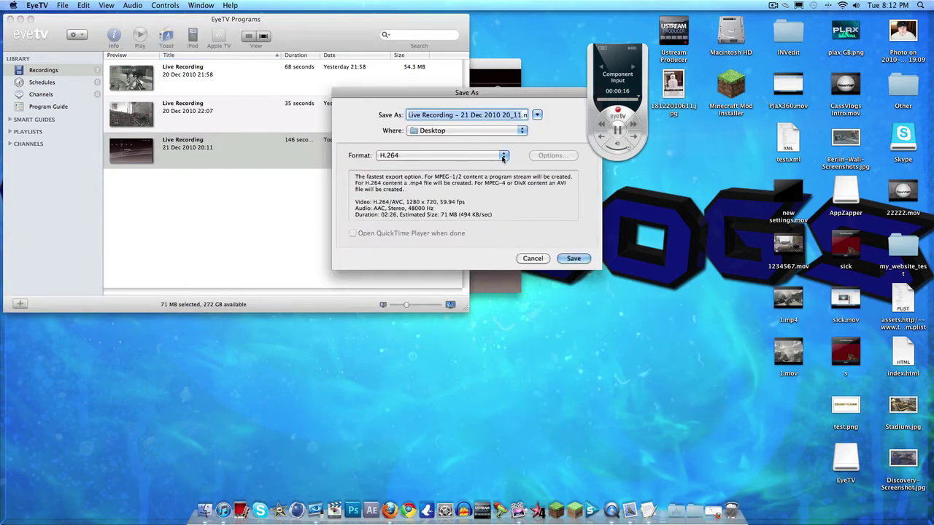
{"action": "left_click", "coordinate": [429, 159]}
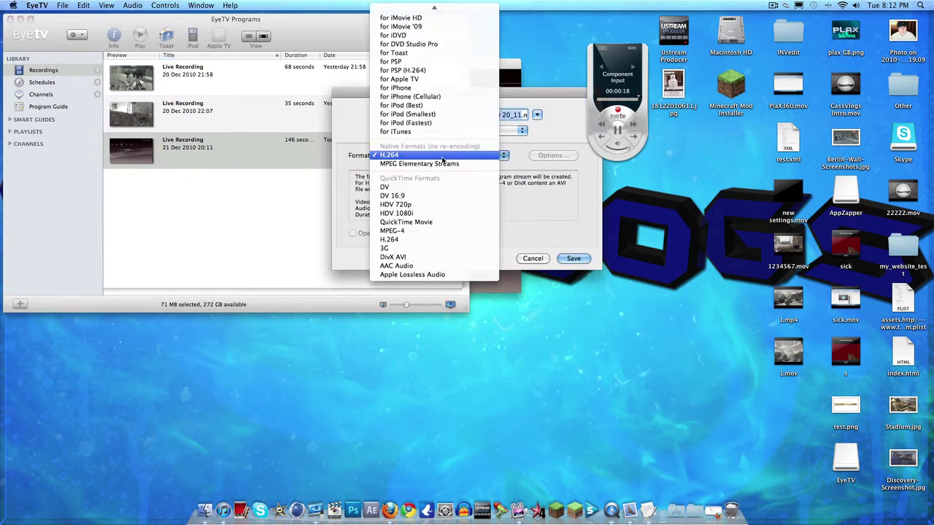
{"action": "left_click", "coordinate": [442, 156]}
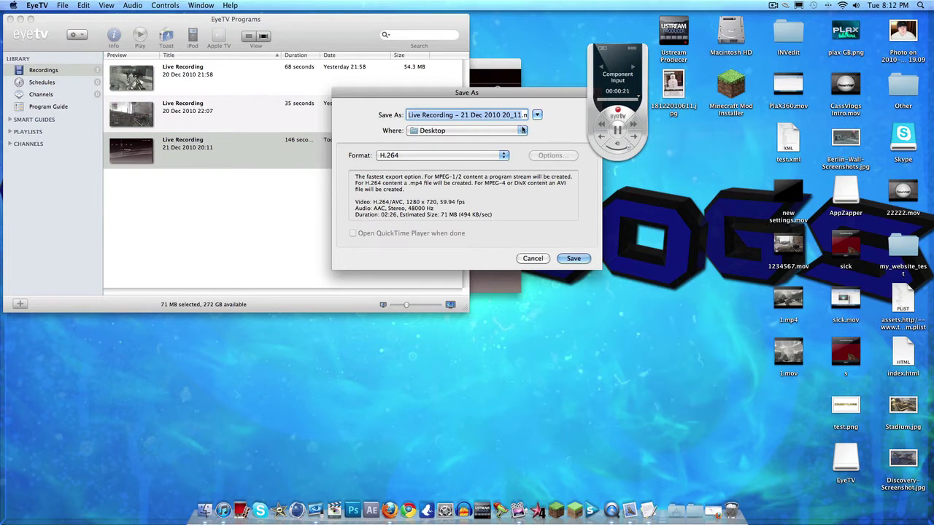
{"action": "key", "text": "BackSpace"}
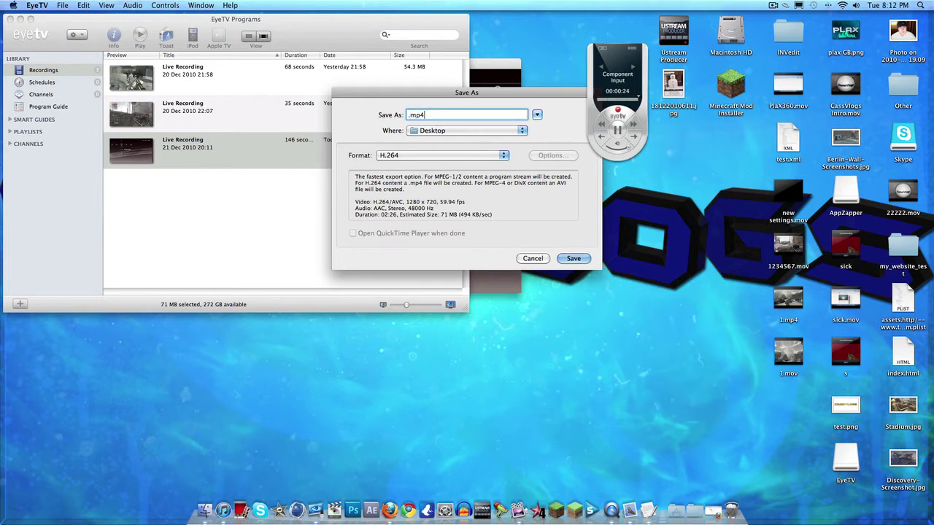
{"action": "key", "text": "BackSpace"}
{"action": "key", "text": "BackSpace"}
{"action": "key", "text": "BackSpace"}
{"action": "key", "text": "BackSpace"}
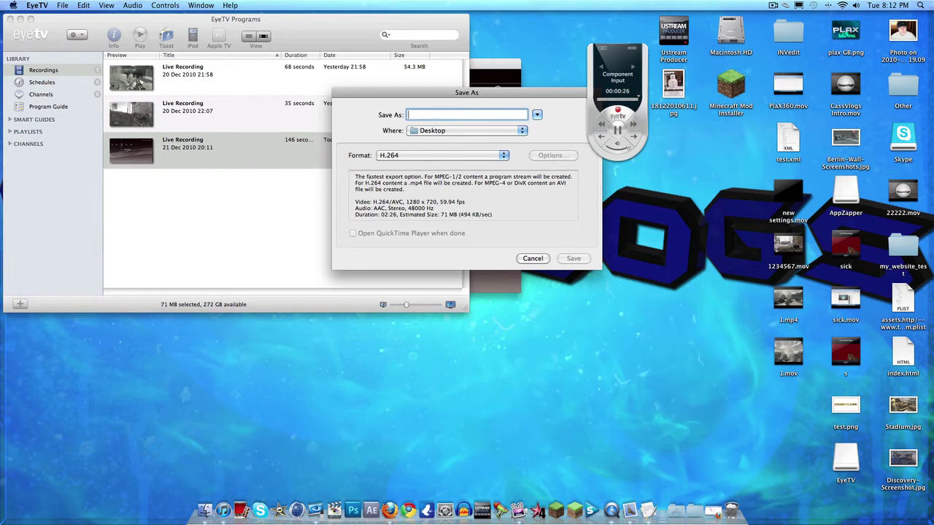
{"action": "type", "text": "CassVlogs"}
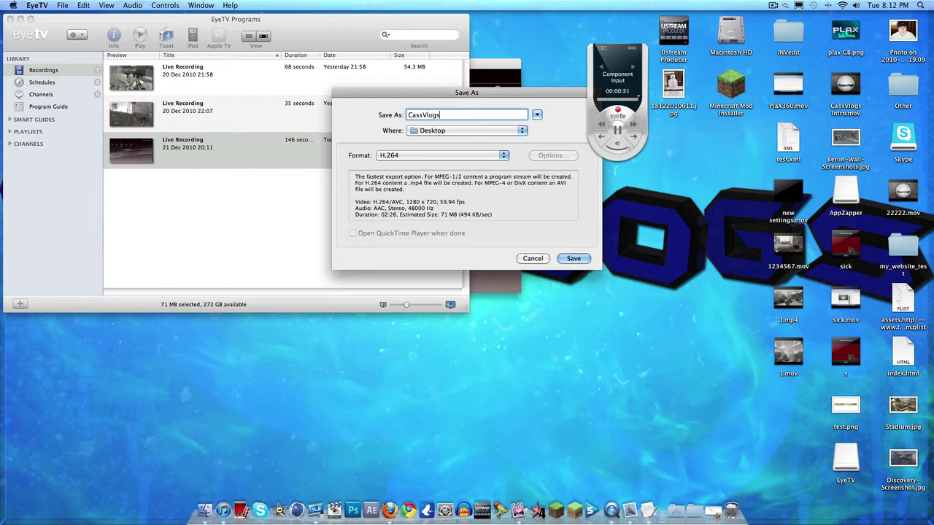
{"action": "key", "text": "Return"}
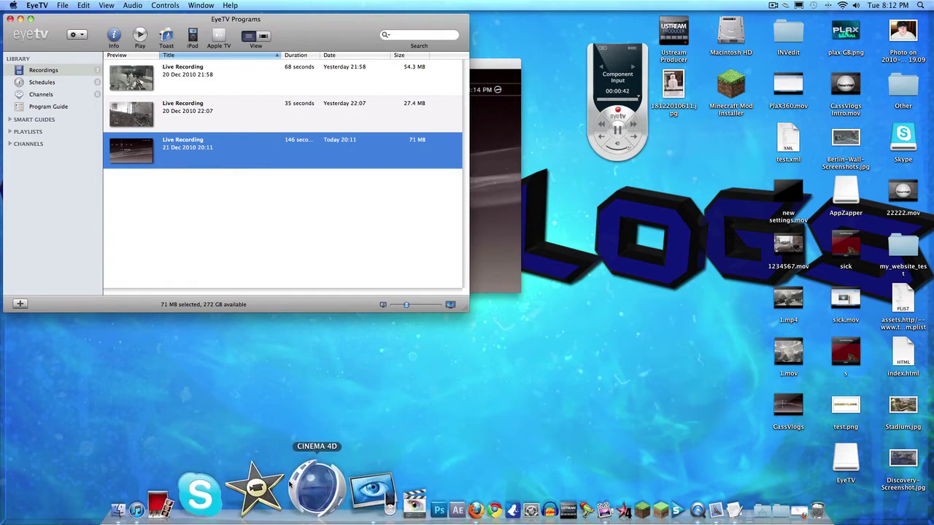
Launch iMovie and delete both clips from New Project 7's timeline.
{"action": "left_click", "coordinate": [282, 487]}
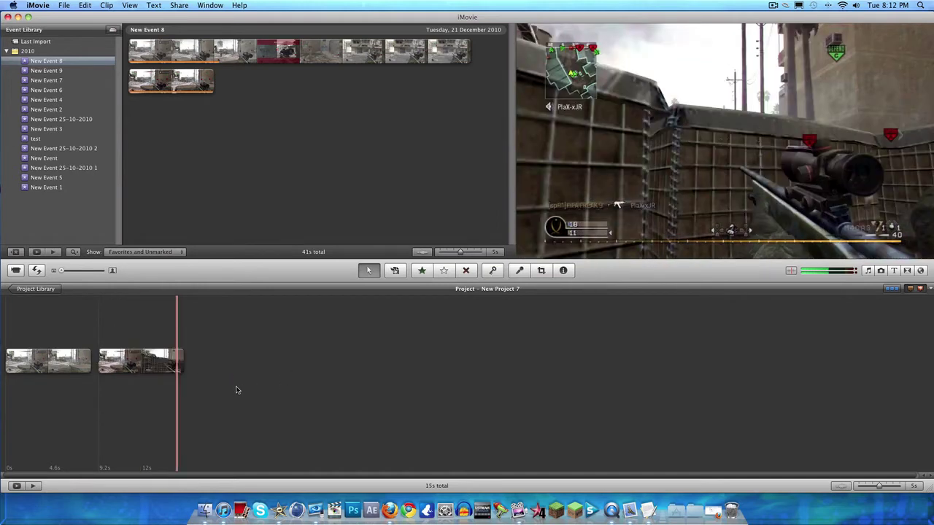
{"action": "left_click", "coordinate": [176, 370]}
{"action": "key", "text": "Delete"}
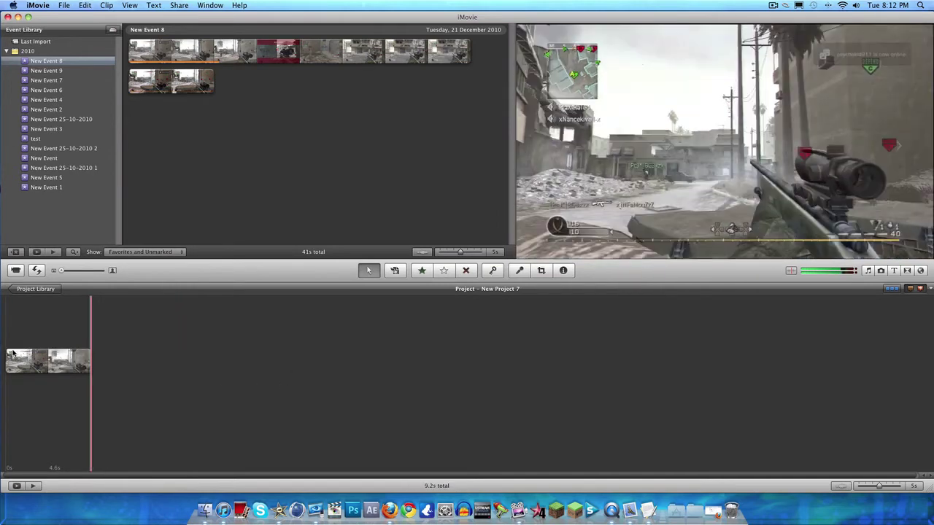
{"action": "left_click", "coordinate": [64, 357]}
{"action": "key", "text": "Delete"}
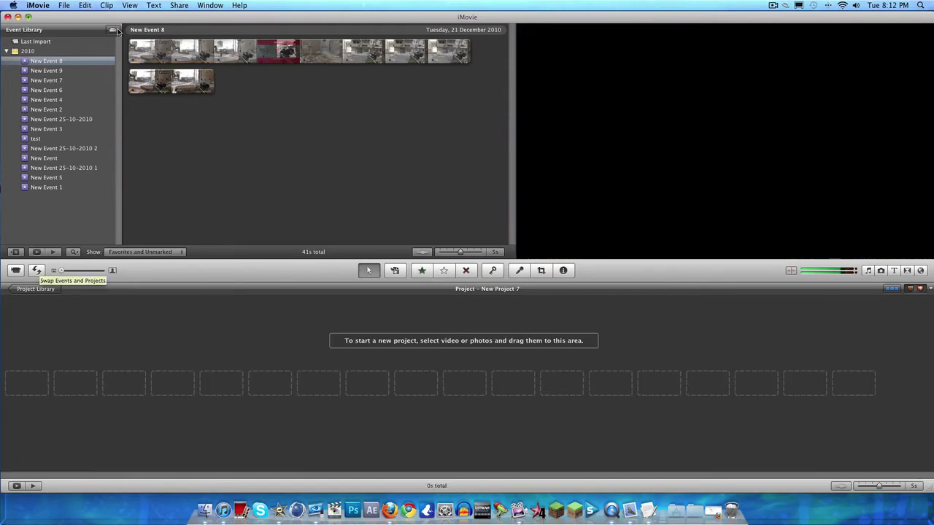
{"action": "left_click", "coordinate": [64, 5]}
Import the exported recording from the Desktop into a new event, New Event 10.
{"action": "mouse_move", "coordinate": [117, 79]}
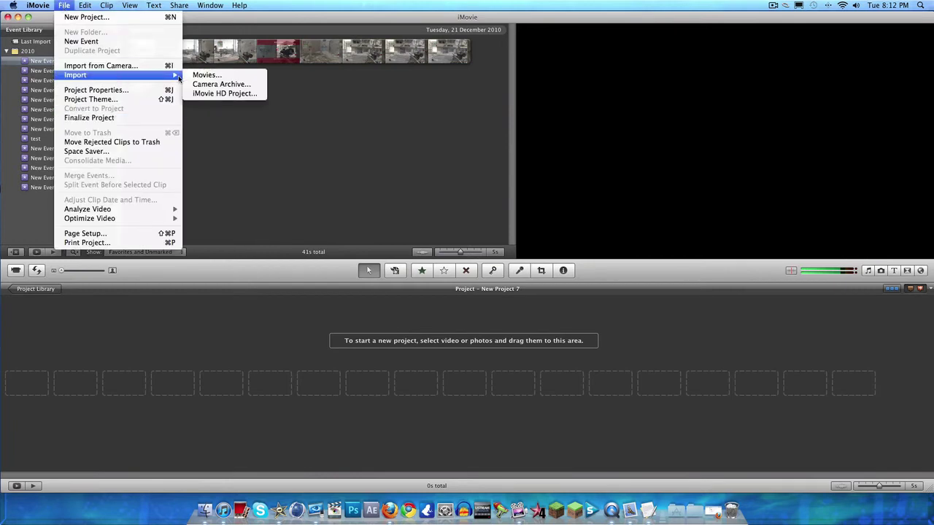
{"action": "left_click", "coordinate": [204, 75]}
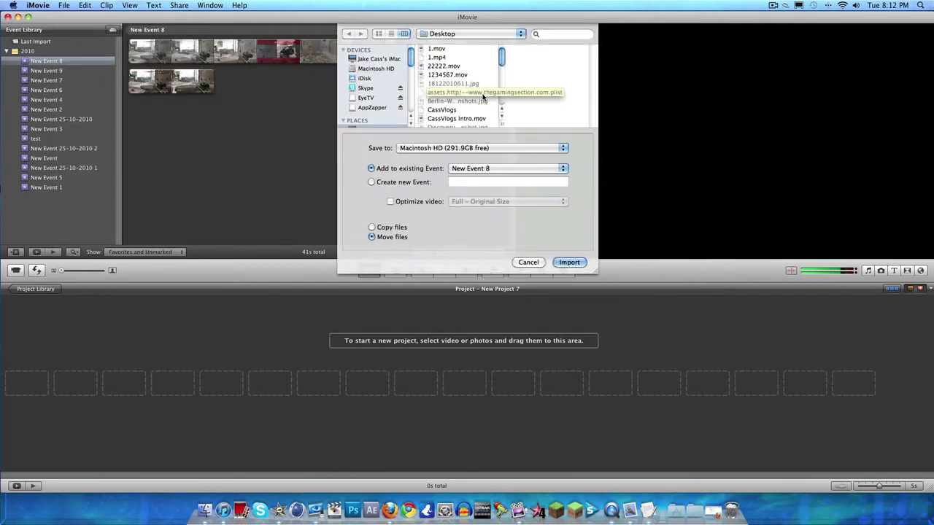
{"action": "scroll", "coordinate": [474, 91], "scroll_direction": "down", "scroll_amount": 5}
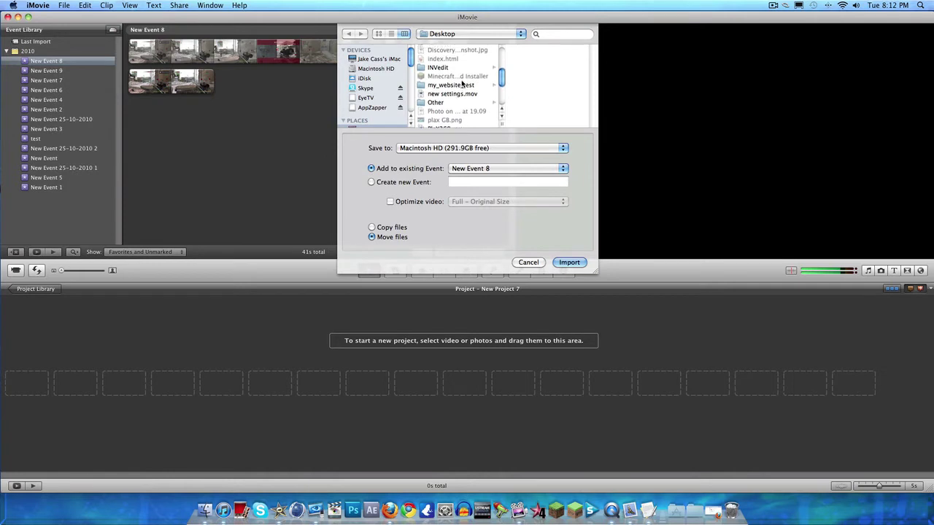
{"action": "scroll", "coordinate": [461, 84], "scroll_direction": "up", "scroll_amount": 3}
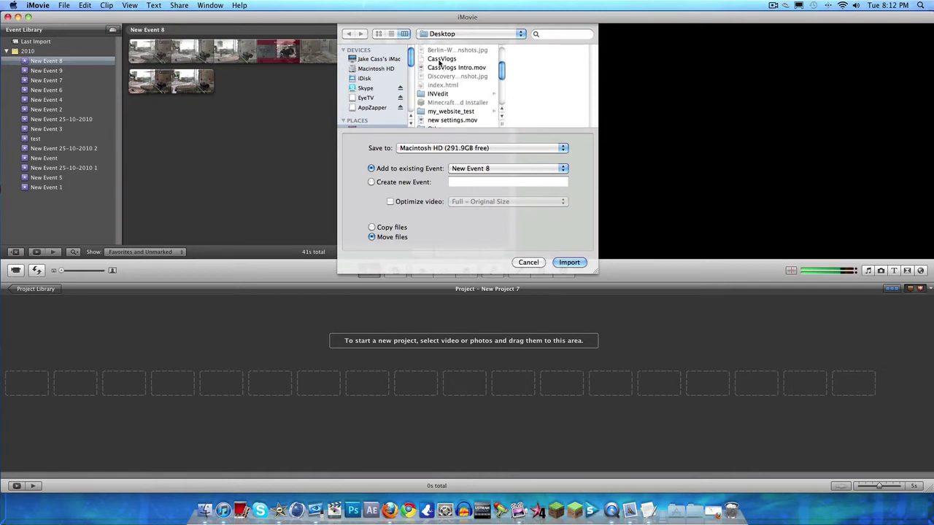
{"action": "left_click", "coordinate": [439, 59]}
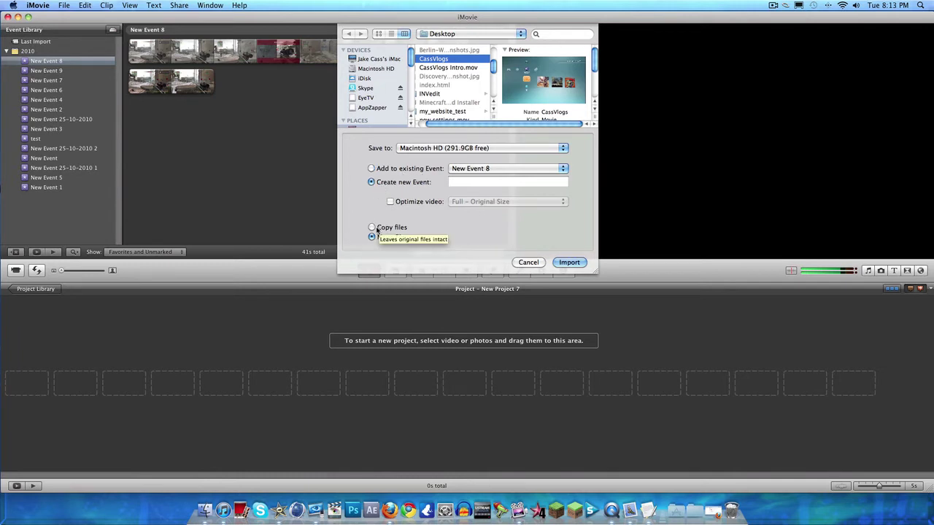
{"action": "left_click", "coordinate": [568, 263]}
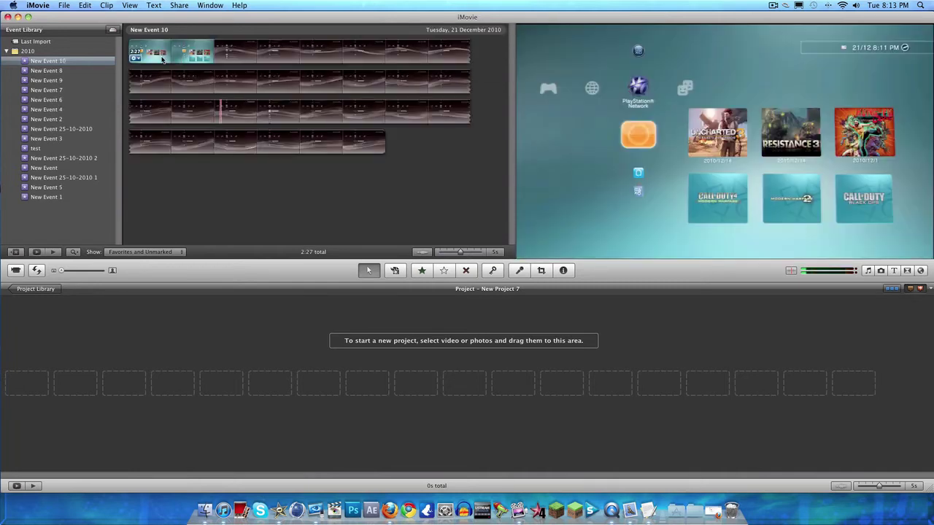
Select every clip of the 2:27 PS3 footage in New Event 10.
{"action": "left_click", "coordinate": [133, 52]}
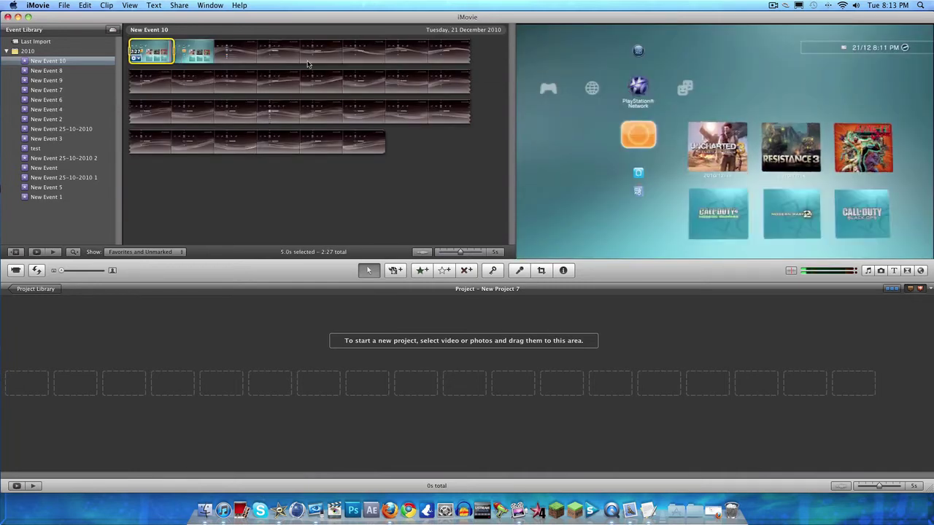
{"action": "left_click", "coordinate": [442, 149]}
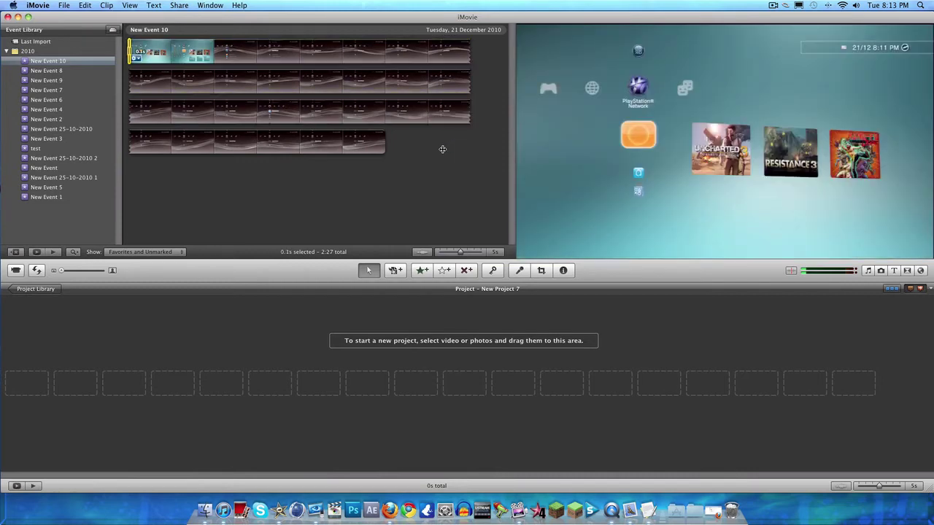
{"action": "key", "text": "super+a"}
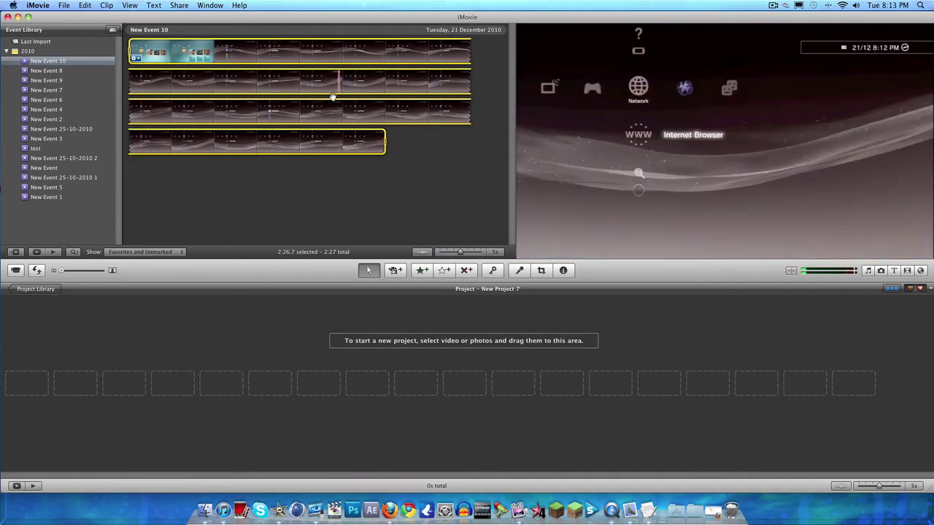
Add all selected footage to New Project 7, swap panes, and open the clip's Inspector.
{"action": "left_click_drag", "start_coordinate": [334, 96], "coordinate": [102, 402]}
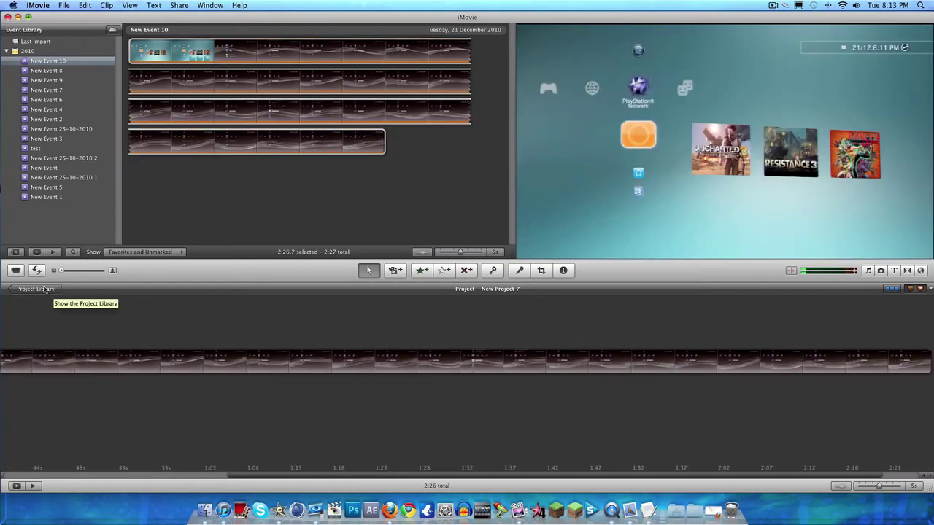
{"action": "left_click", "coordinate": [35, 271]}
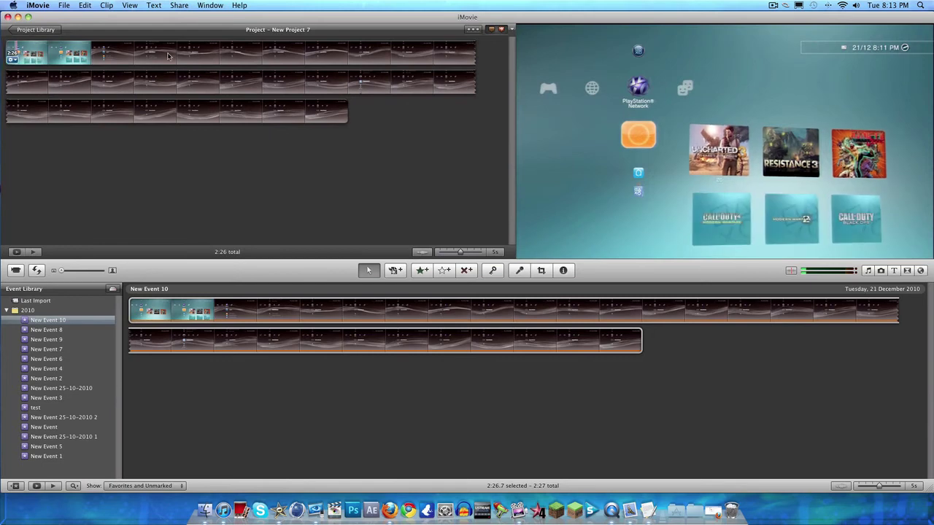
{"action": "double_click", "coordinate": [118, 52]}
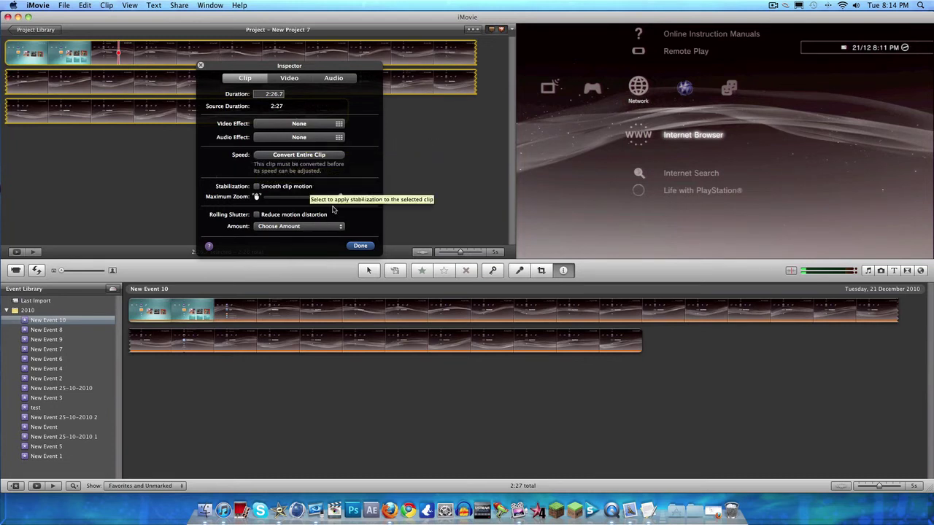
{"action": "left_click", "coordinate": [314, 131]}
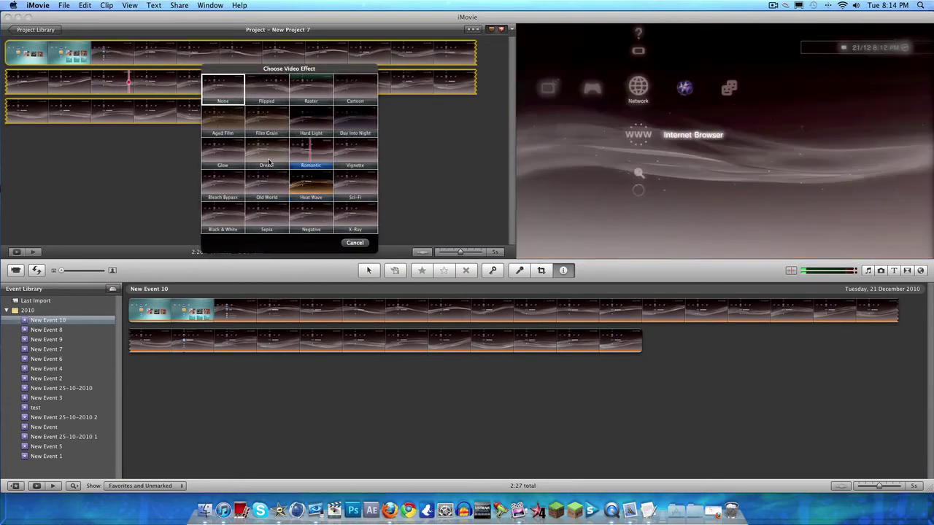
{"action": "left_click", "coordinate": [355, 243]}
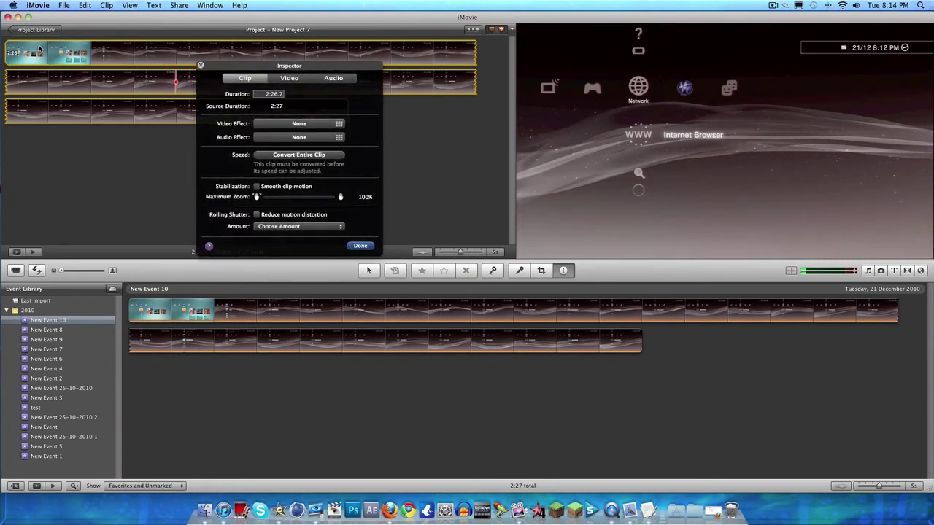
{"action": "left_click", "coordinate": [299, 124]}
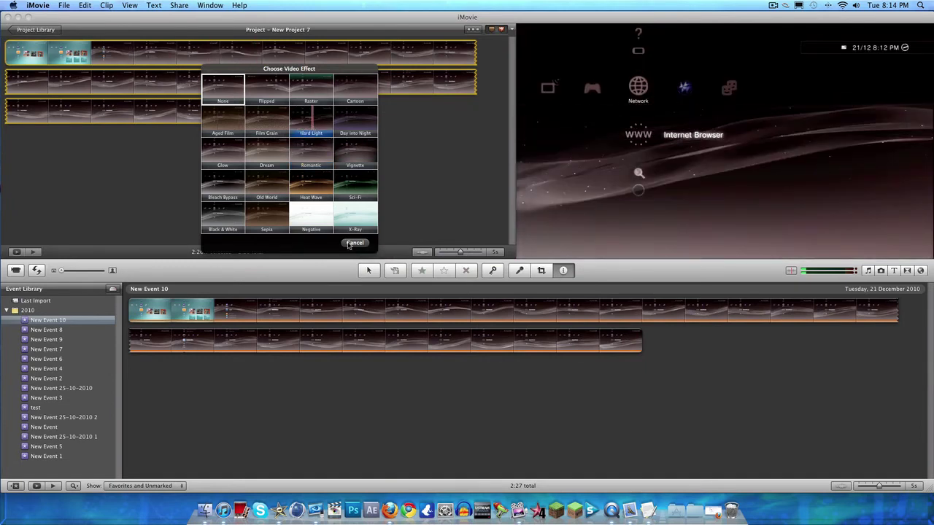
{"action": "left_click", "coordinate": [351, 244]}
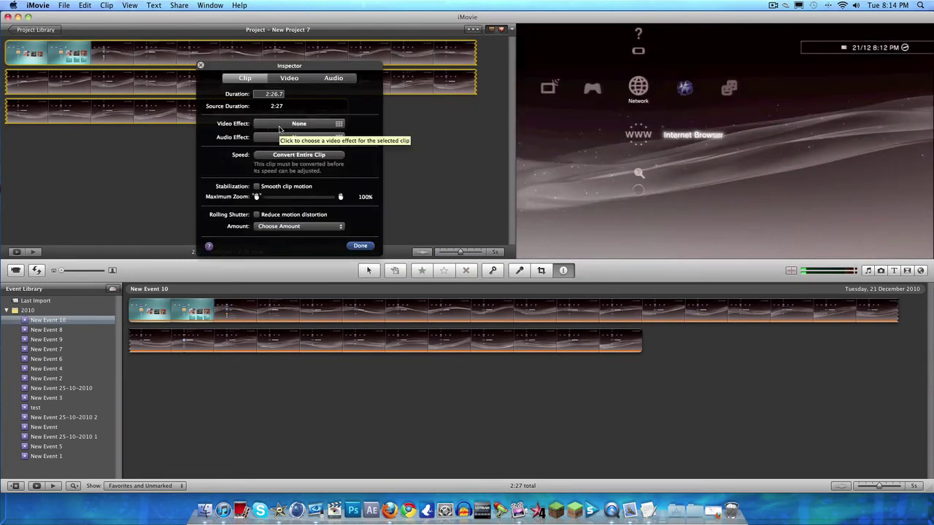
Set the clip's video adjustments to 104% saturation, 4% contrast and -21% brightness.
{"action": "left_click", "coordinate": [289, 78]}
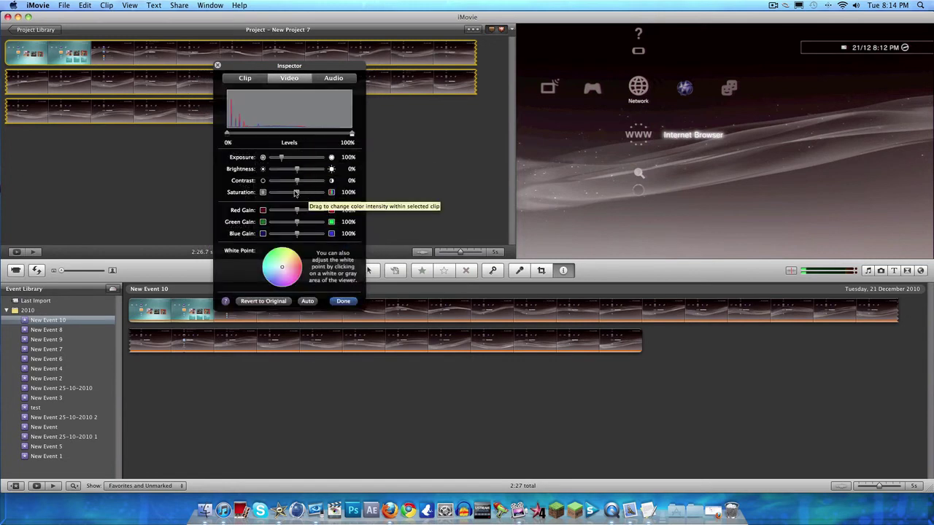
{"action": "left_click_drag", "start_coordinate": [297, 197], "coordinate": [297, 196]}
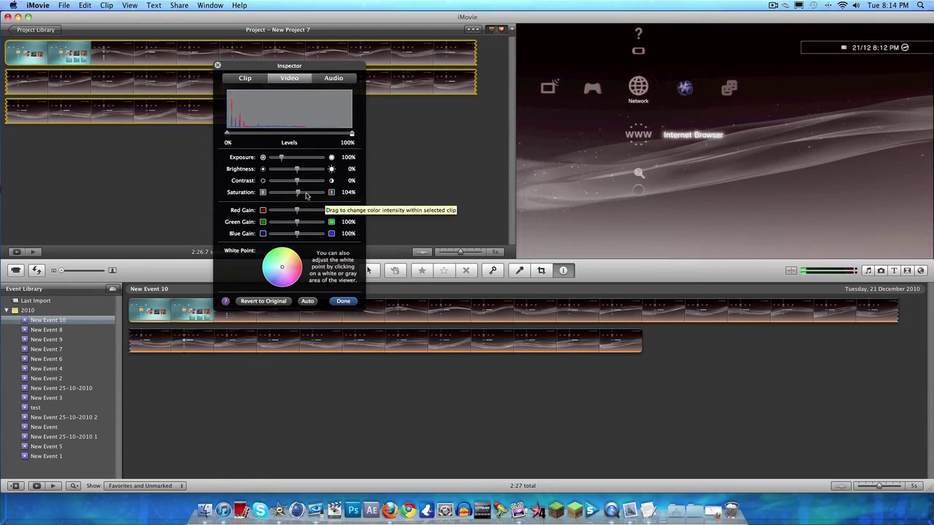
{"action": "left_click_drag", "start_coordinate": [297, 181], "coordinate": [298, 184]}
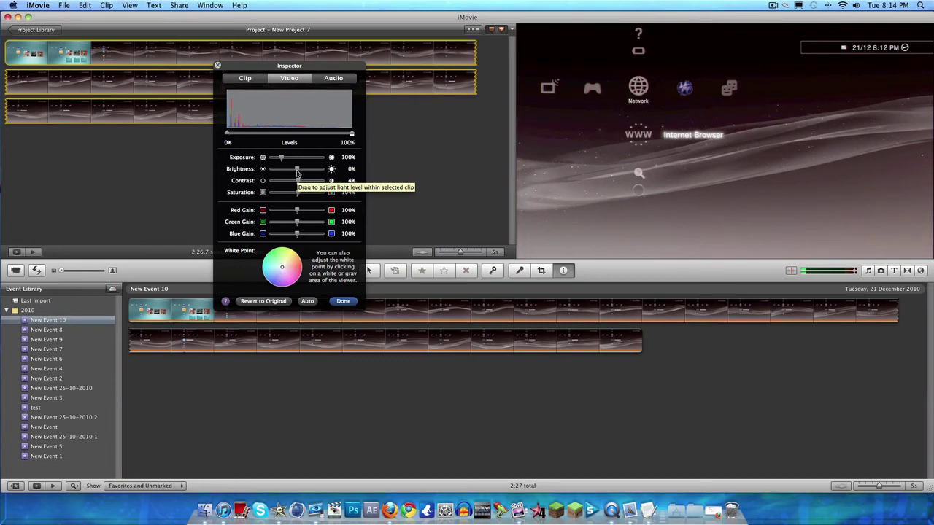
{"action": "left_click_drag", "start_coordinate": [297, 171], "coordinate": [295, 173]}
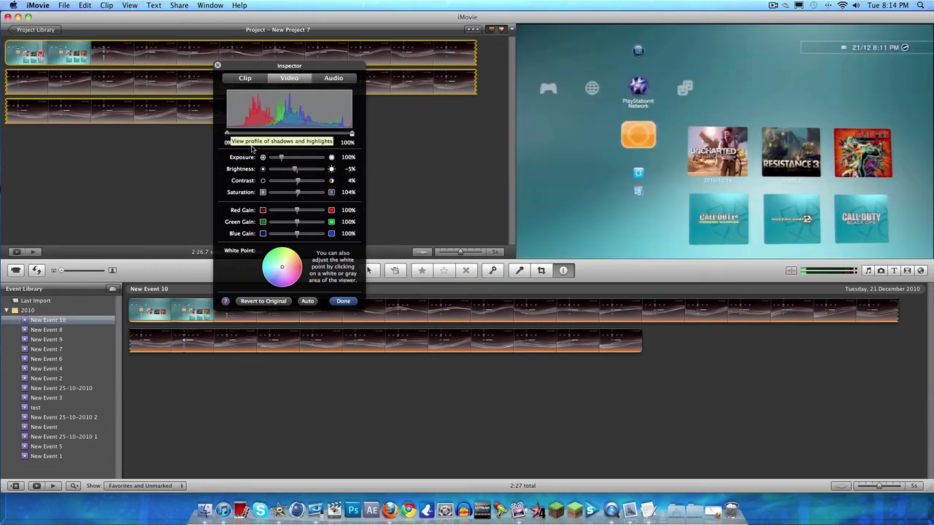
{"action": "left_click_drag", "start_coordinate": [293, 169], "coordinate": [288, 169]}
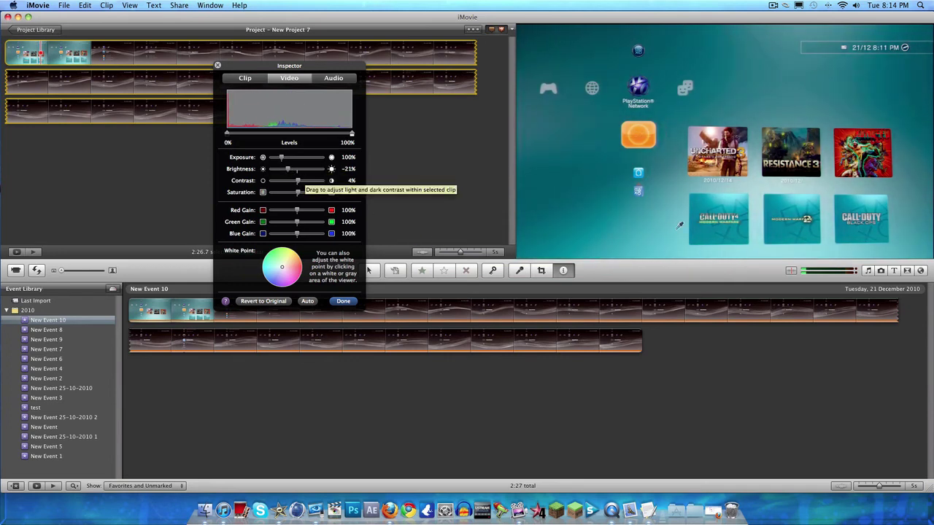
{"action": "left_click", "coordinate": [343, 301]}
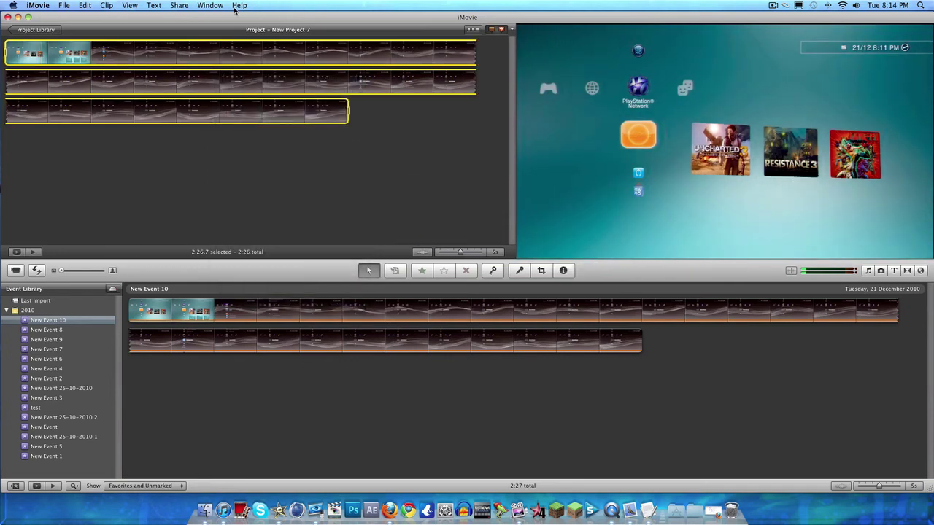
Start a voiceover at the first clip, recording from the Turtle Beach USB Headset.
{"action": "left_click", "coordinate": [153, 5]}
{"action": "left_click", "coordinate": [185, 6]}
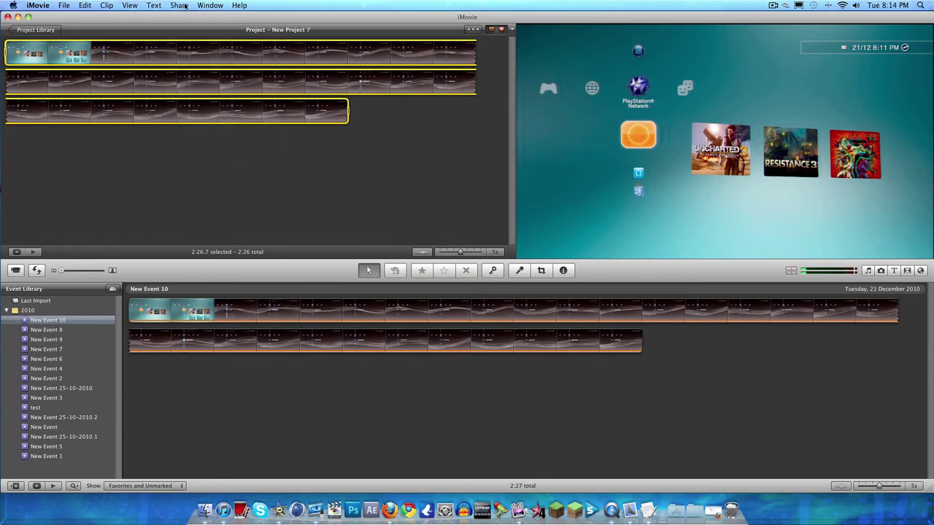
{"action": "left_click", "coordinate": [523, 271]}
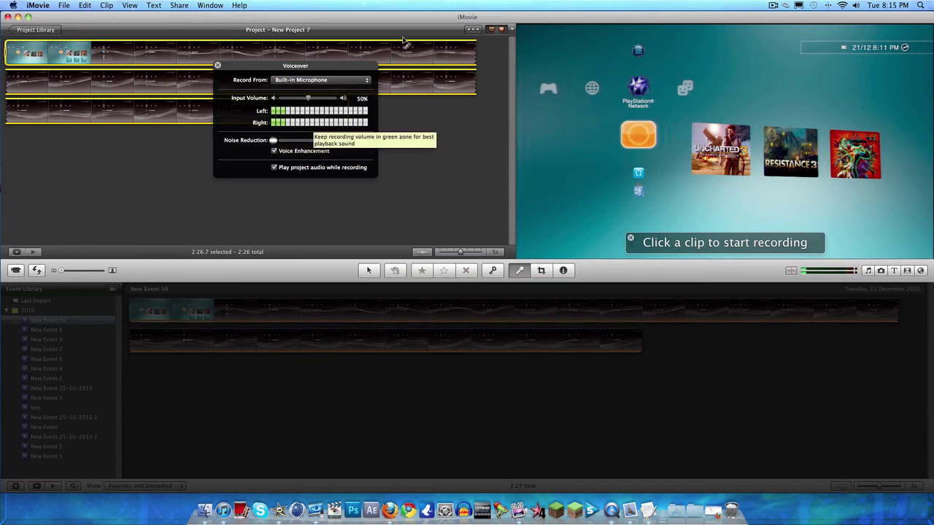
{"action": "left_click", "coordinate": [345, 80]}
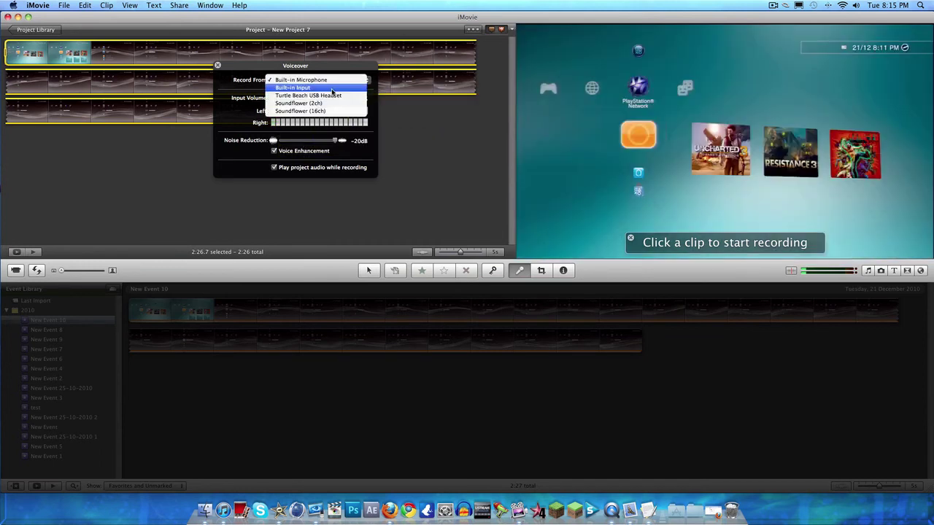
{"action": "left_click", "coordinate": [330, 96]}
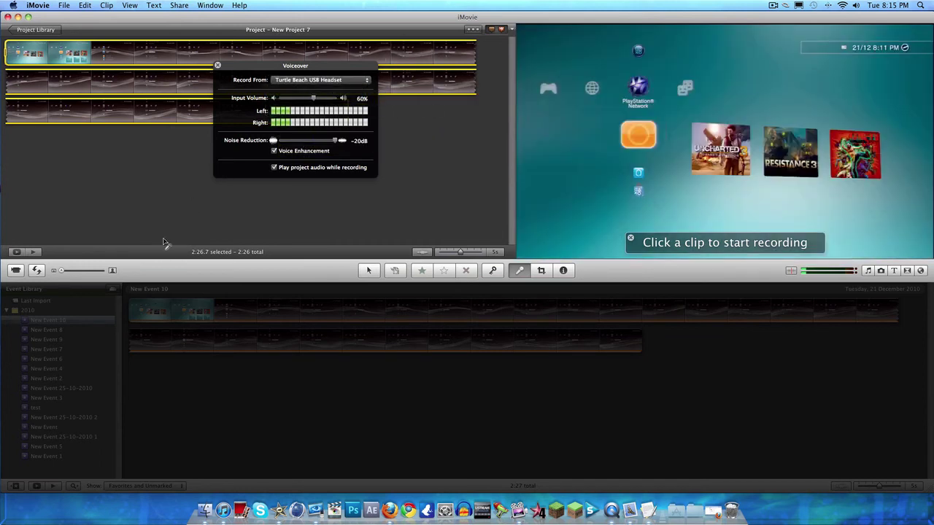
{"action": "left_click", "coordinate": [6, 51]}
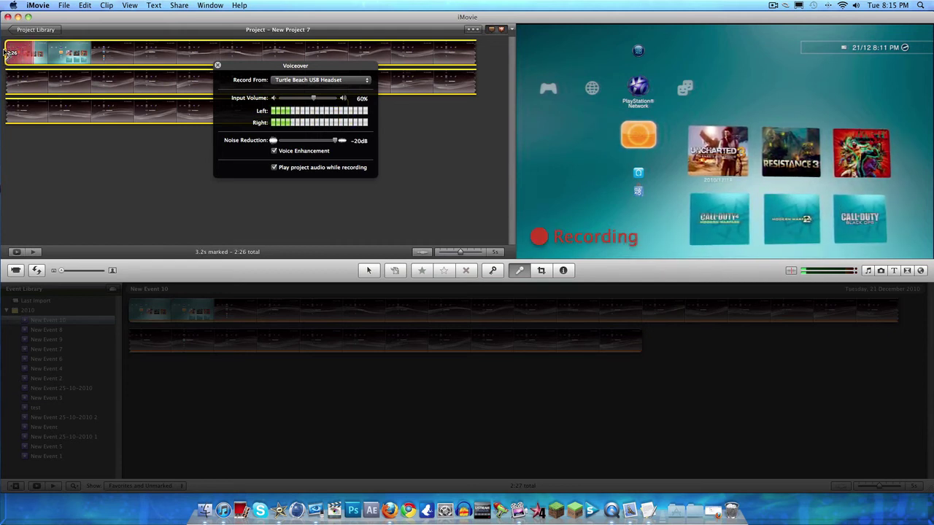
Stop recording to leave a 6.8 s voiceover clip, then close the Voiceover panel.
{"action": "left_click", "coordinate": [60, 63]}
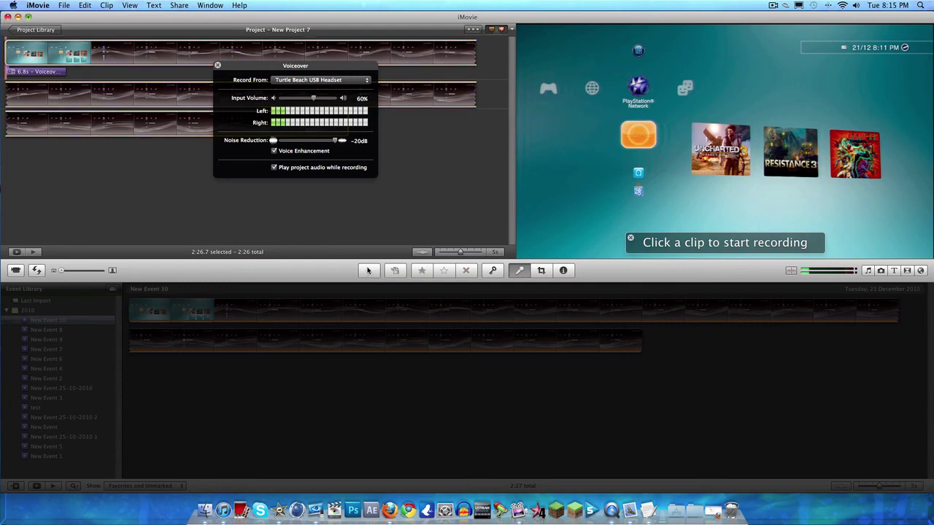
{"action": "left_click", "coordinate": [218, 66]}
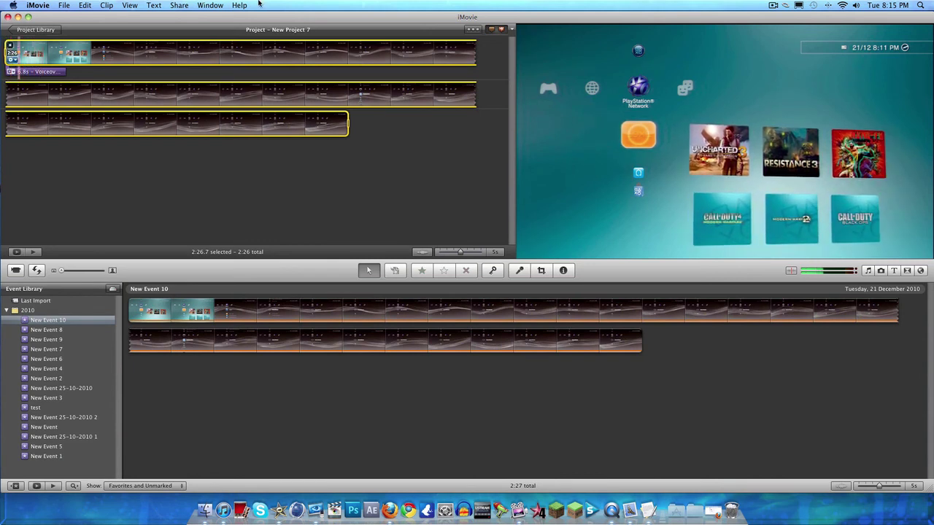
Check the HD 720p options in Share > Export Movie, cancel, and minimize iMovie.
{"action": "left_click", "coordinate": [178, 5]}
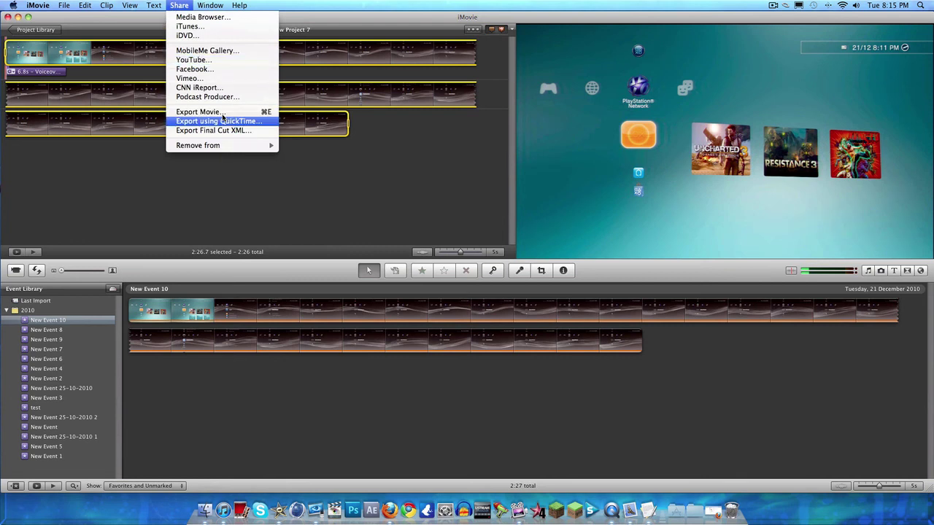
{"action": "left_click", "coordinate": [197, 112]}
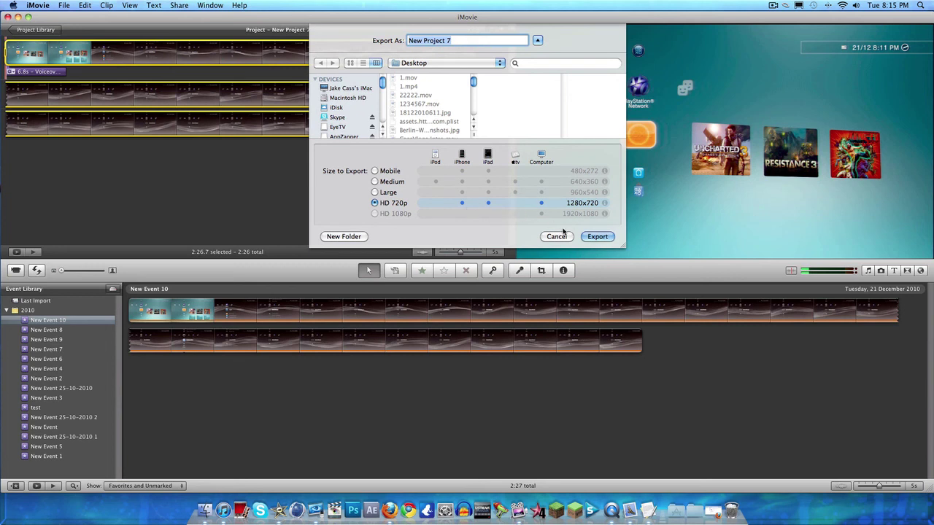
{"action": "left_click", "coordinate": [556, 237]}
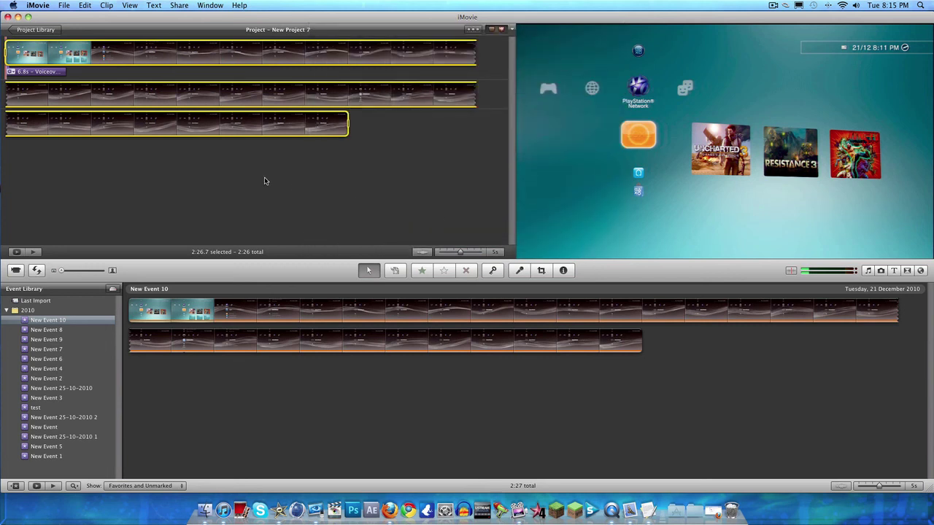
{"action": "left_click", "coordinate": [18, 16]}
Close EyeTV's Programs window and bring the live Component Input window forward.
{"action": "left_click", "coordinate": [10, 18]}
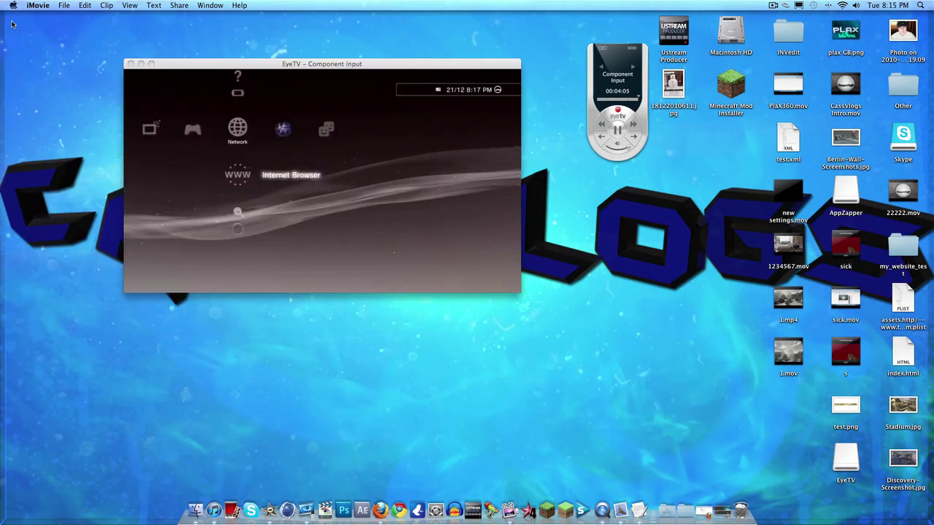
{"action": "left_click", "coordinate": [198, 67]}
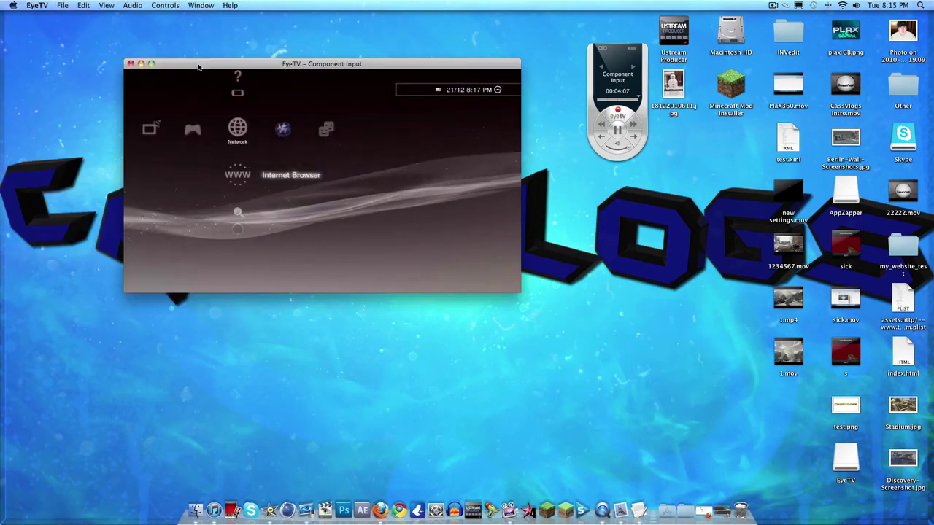